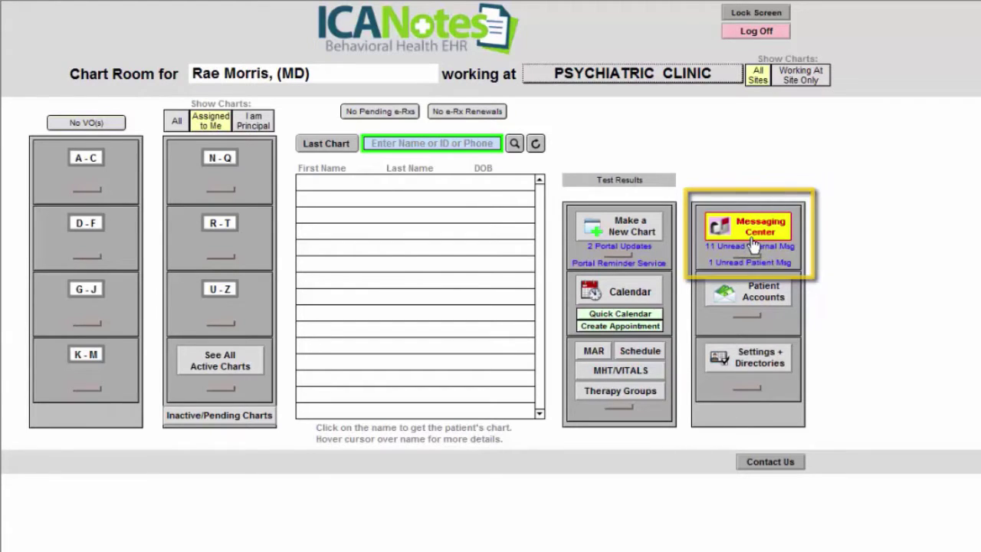
# Open the last viewed patient's chart from the Chart Room
pyautogui.click(335, 146)
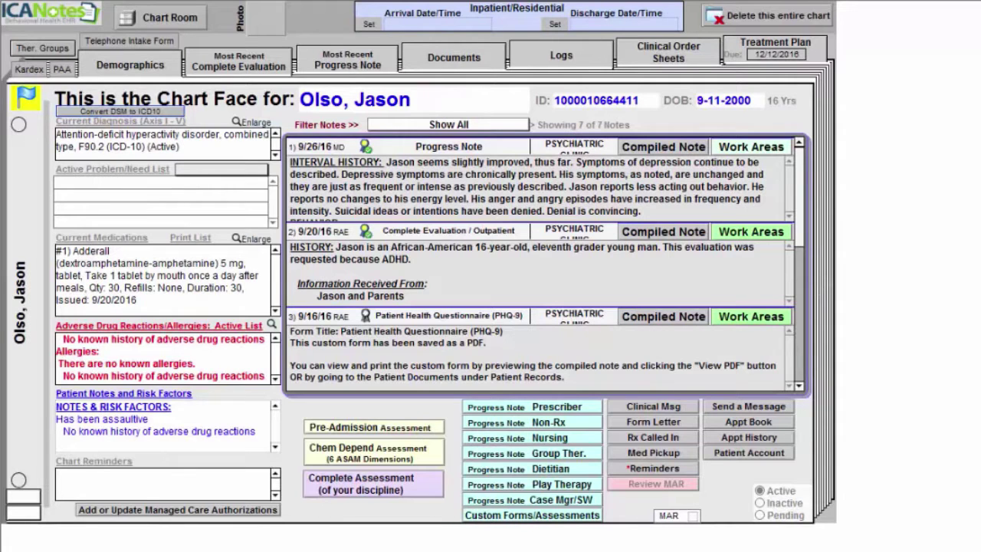
pyautogui.click(790, 408)
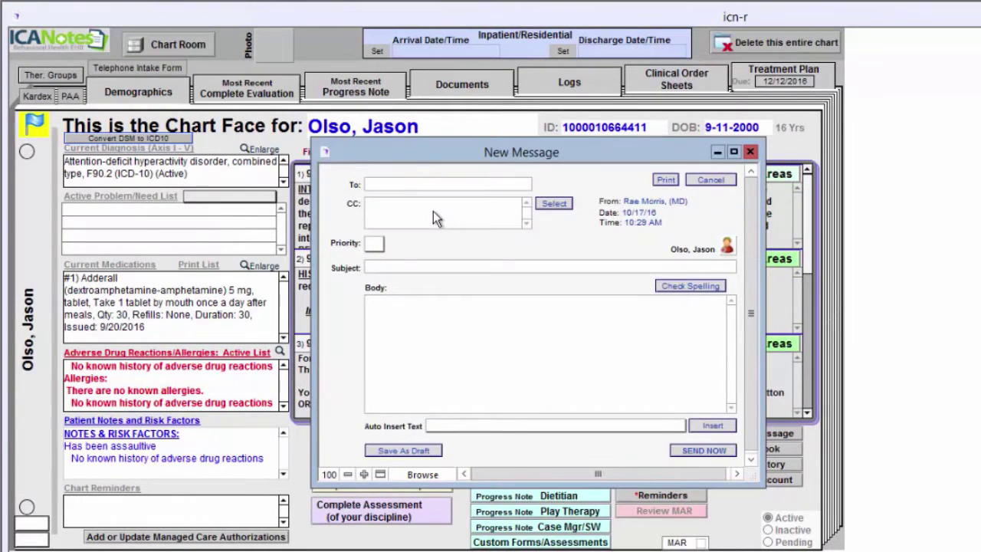
pyautogui.click(378, 241)
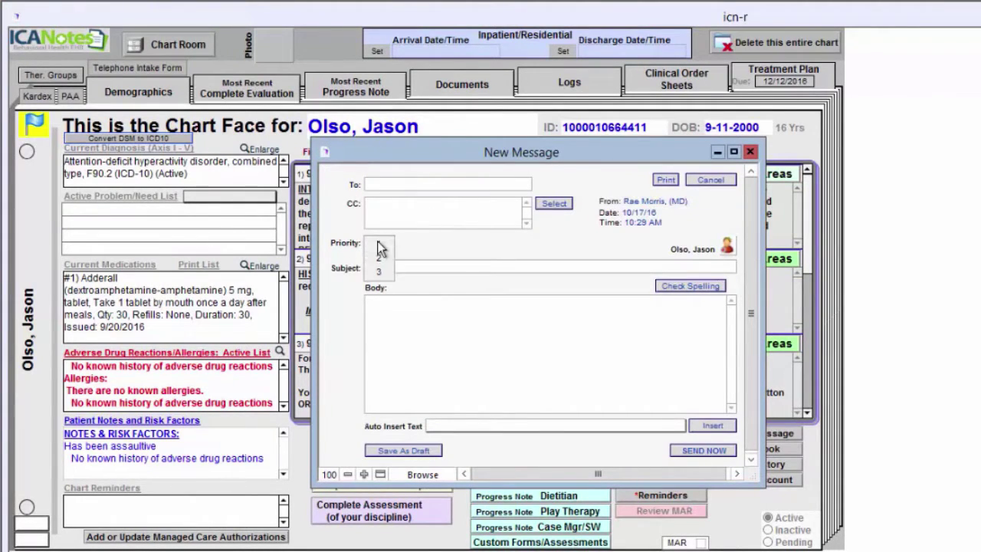
pyautogui.click(468, 247)
pyautogui.click(549, 322)
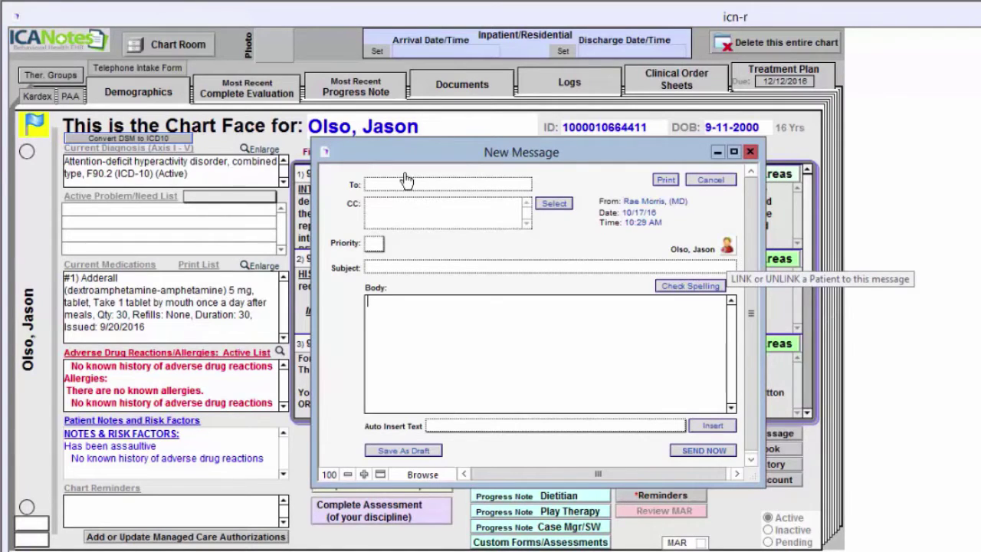
pyautogui.click(729, 179)
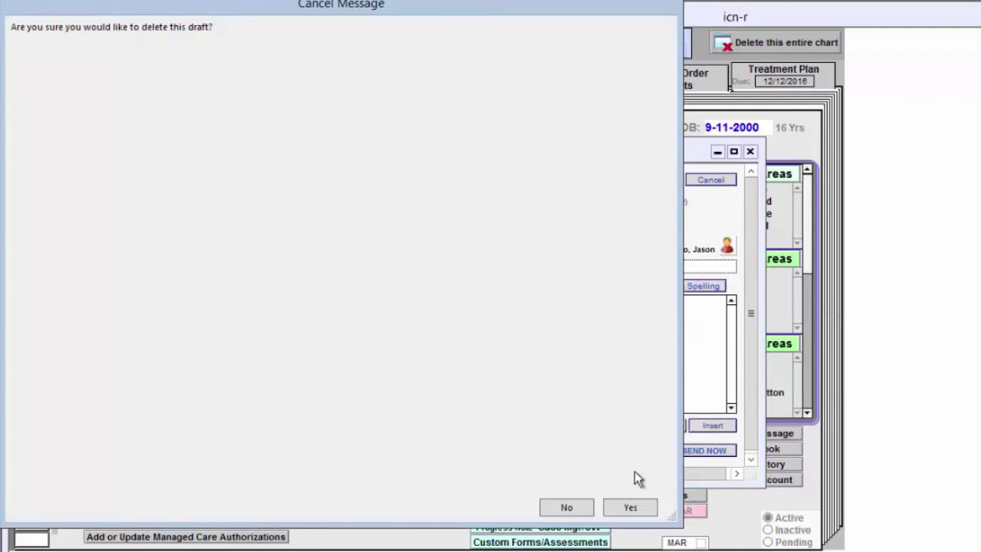
pyautogui.click(625, 511)
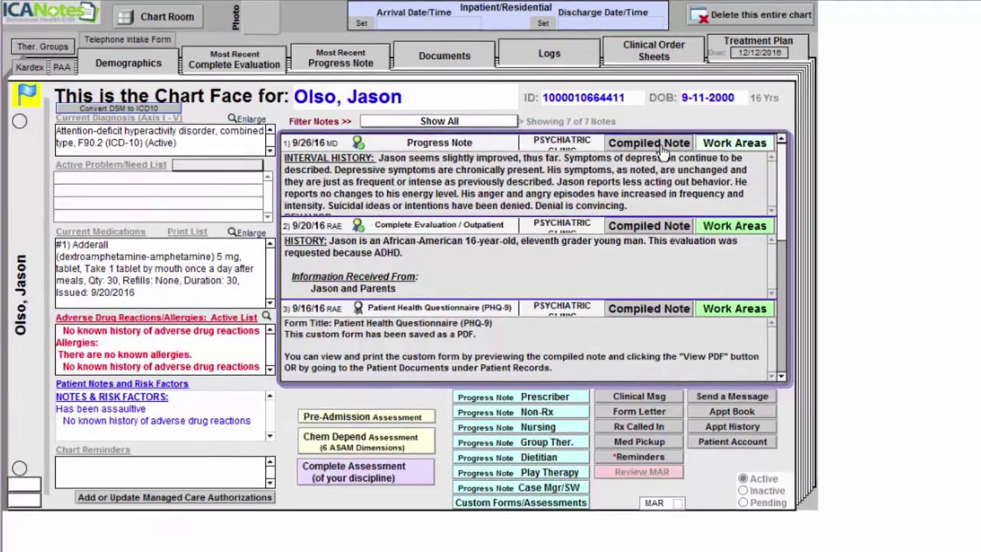
# Open the compiled 9/26/16 progress note, copy the complete note into a new internal message, and check the message body
pyautogui.click(678, 154)
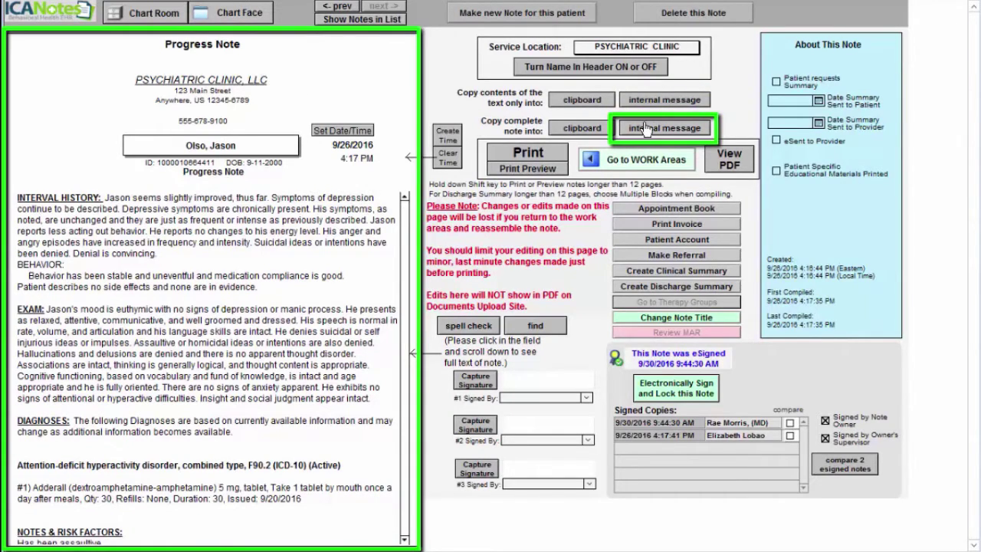
pyautogui.click(677, 132)
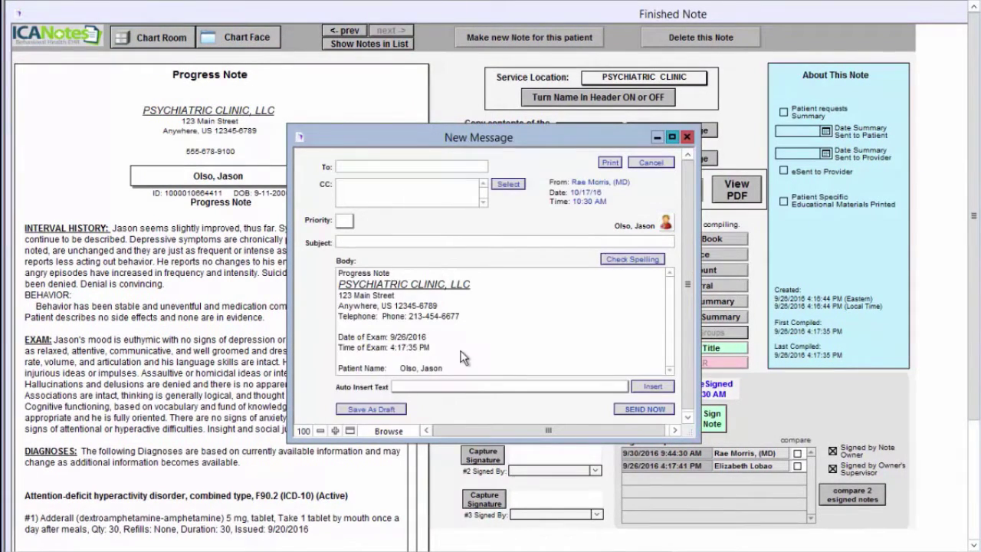
pyautogui.scroll(-4, 668, 284)
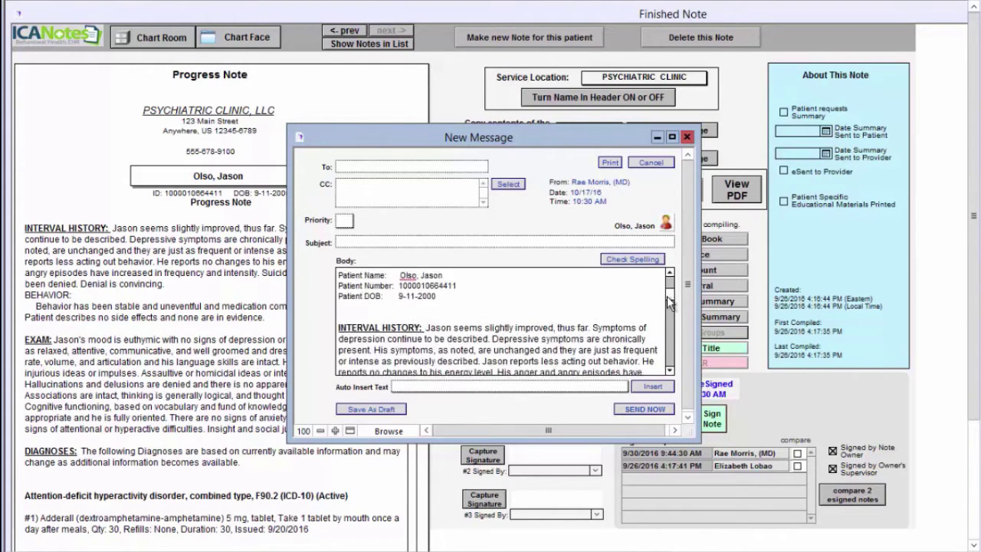
pyautogui.moveTo(667, 296); pyautogui.dragTo(681, 250)
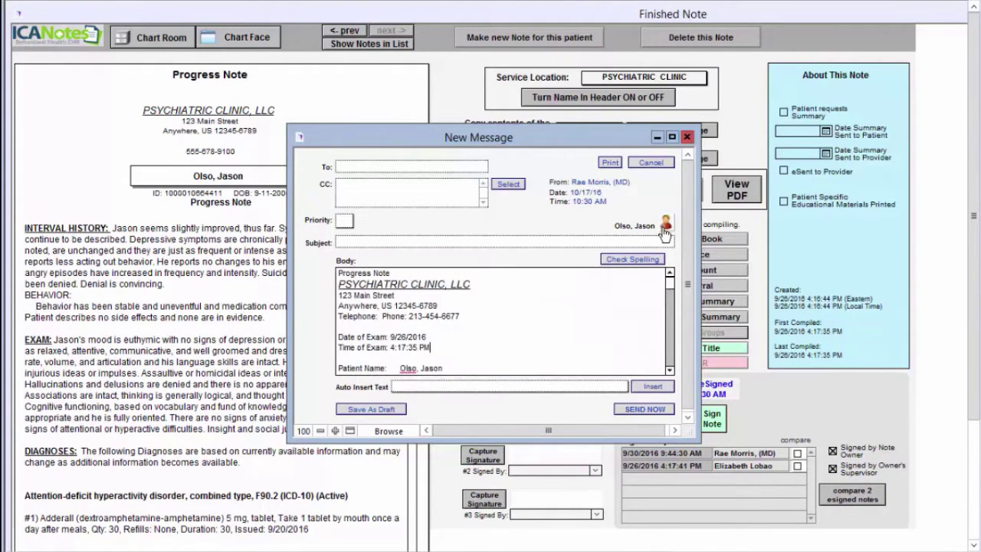
# Address the message to the physician's username, set priority 2 and the subject "Please review and cosign", and send it
pyautogui.click(446, 165)
pyautogui.write('morrismd')
pyautogui.click(344, 221)
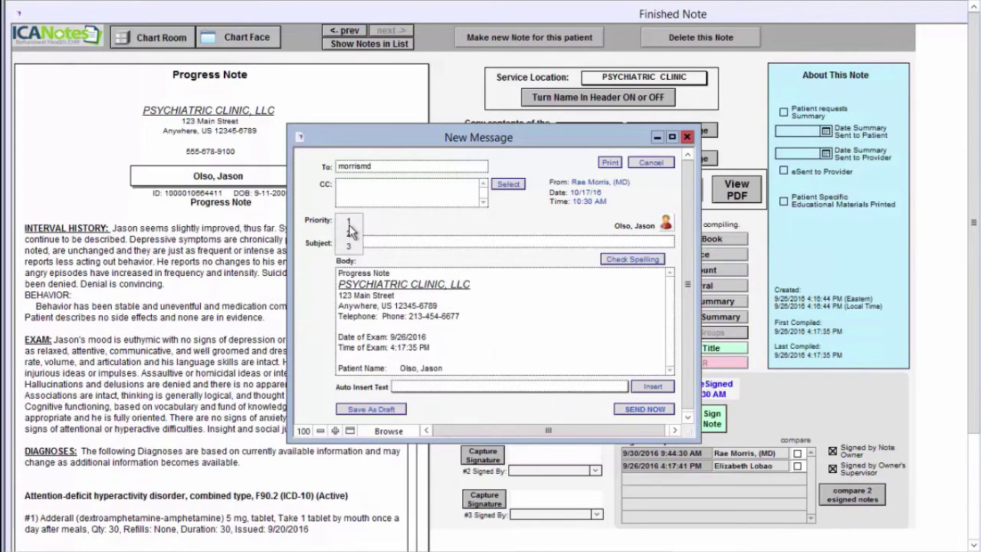
pyautogui.click(349, 233)
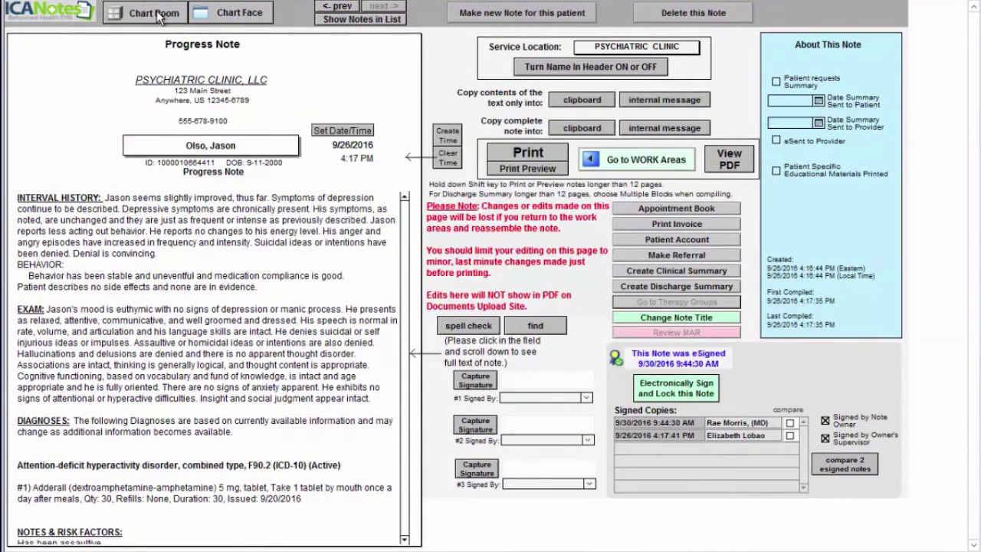
# Open the "Please review and cosign" message from the Messaging Center inbox and read through the copied note
pyautogui.click(177, 37)
pyautogui.click(680, 219)
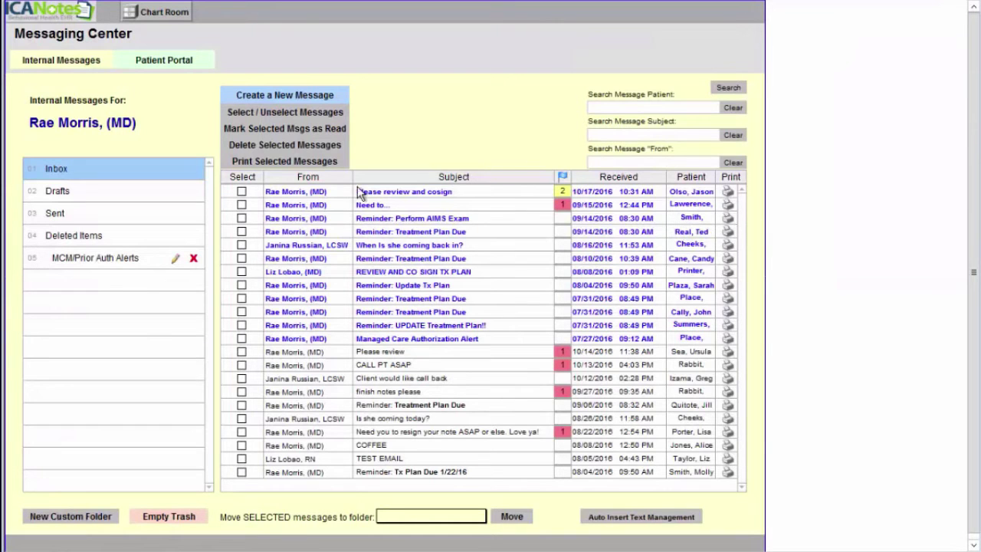
pyautogui.click(384, 195)
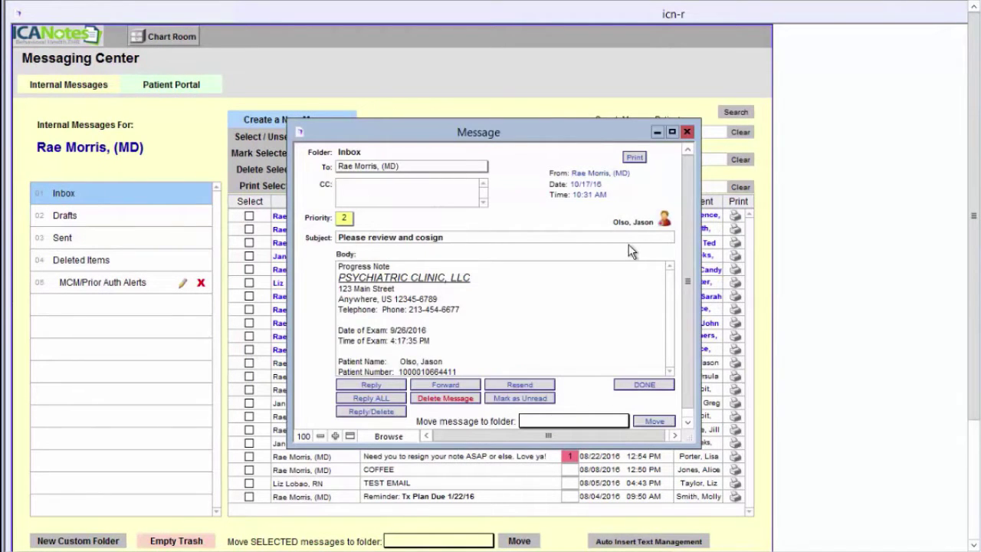
pyautogui.click(669, 275)
pyautogui.moveTo(669, 275); pyautogui.dragTo(669, 318)
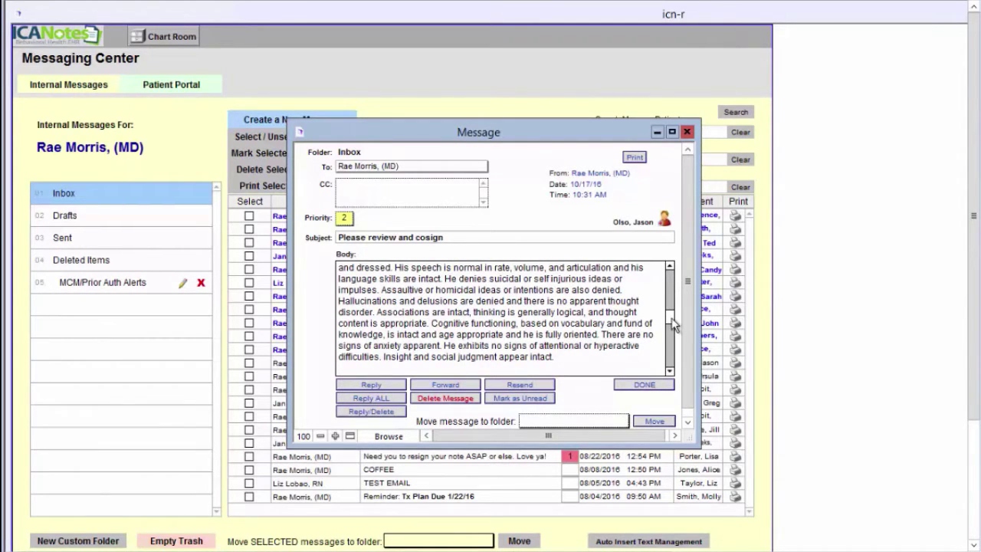
pyautogui.moveTo(671, 320)
pyautogui.mouseDown()
pyautogui.moveTo(672, 372)
pyautogui.moveTo(670, 265)
pyautogui.mouseUp()
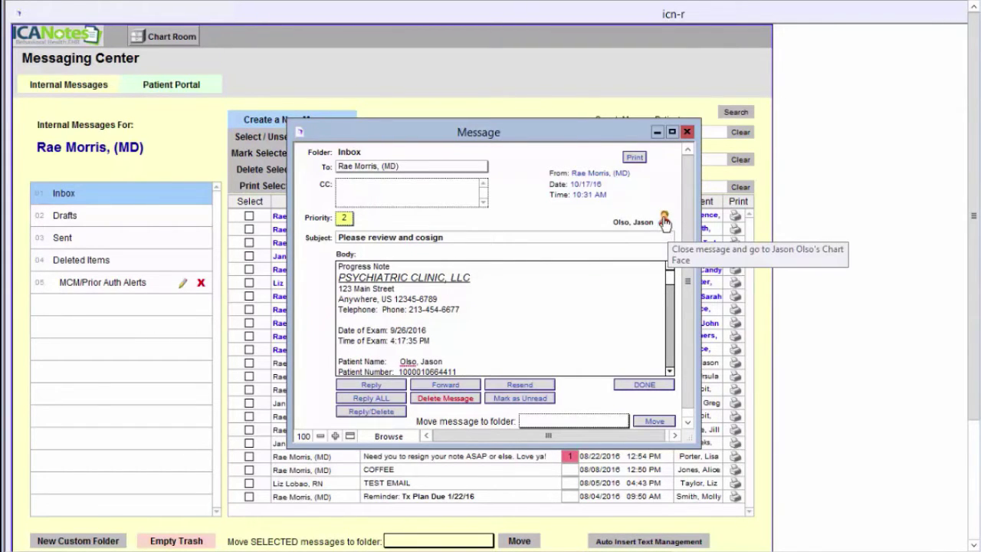
# Go from the message to the linked patient's chart and copy the latest progress note's text-only contents to the clipboard
pyautogui.click(664, 222)
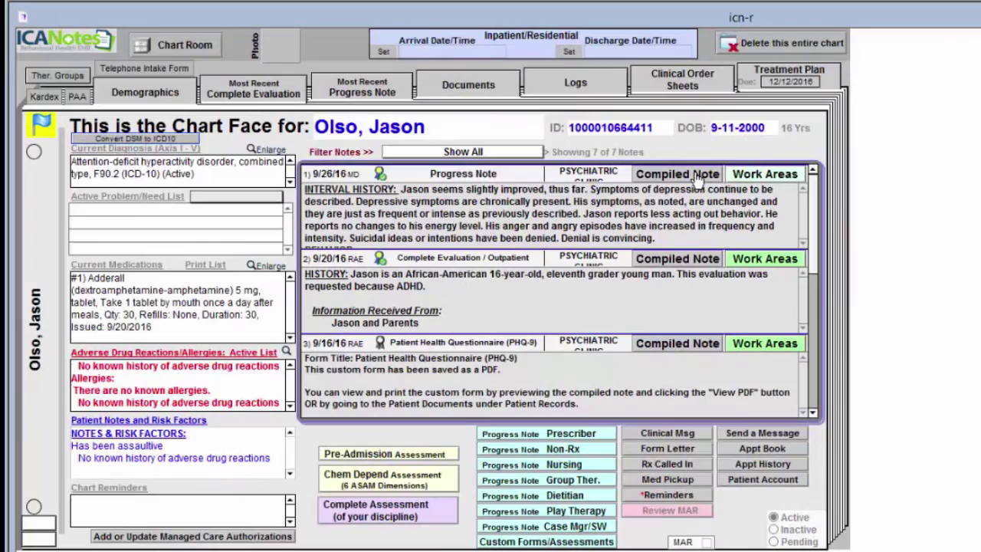
pyautogui.click(679, 174)
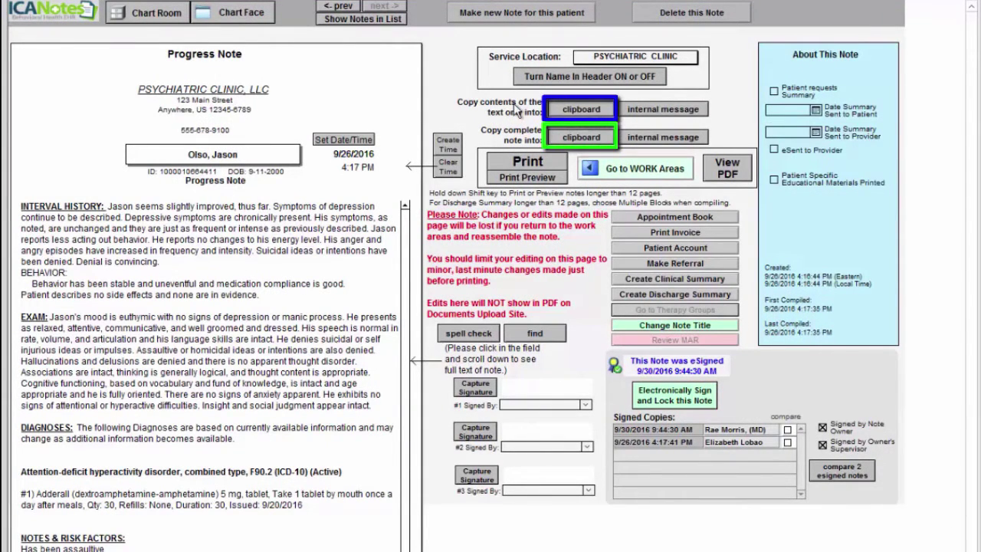
pyautogui.click(588, 107)
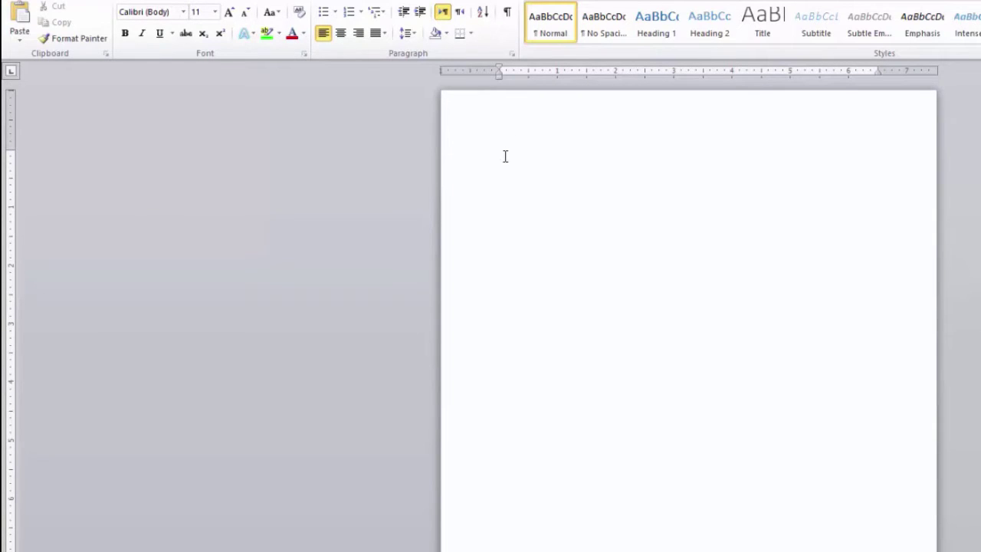
# Switch to Word and paste the copied note text into the blank document, keeping its source formatting
pyautogui.rightClick(505, 156)
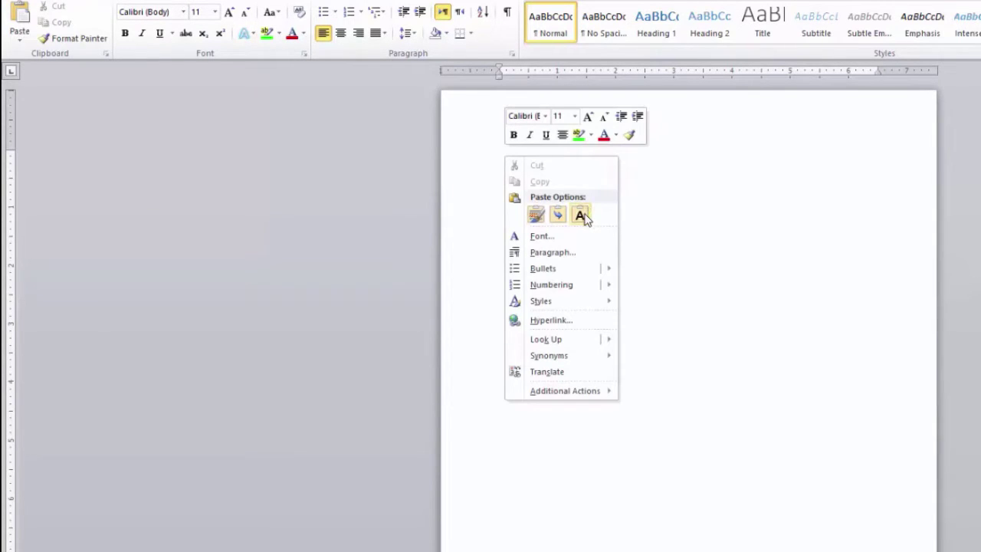
pyautogui.click(535, 215)
pyautogui.scroll(3, 652, 347)
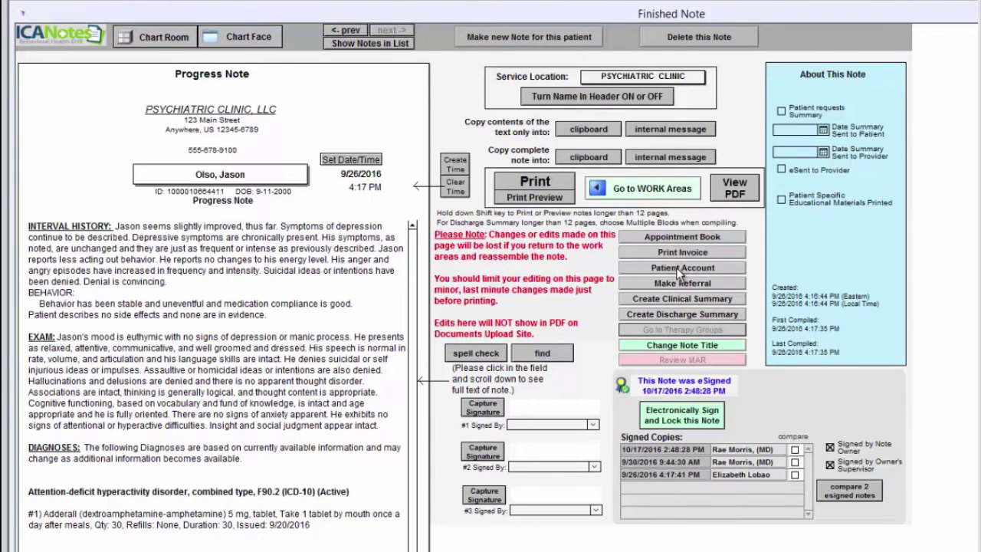
# Open the patient's account, bring up the Billing Reminder Sheet from there, and start a message to its first clinician
pyautogui.click(676, 268)
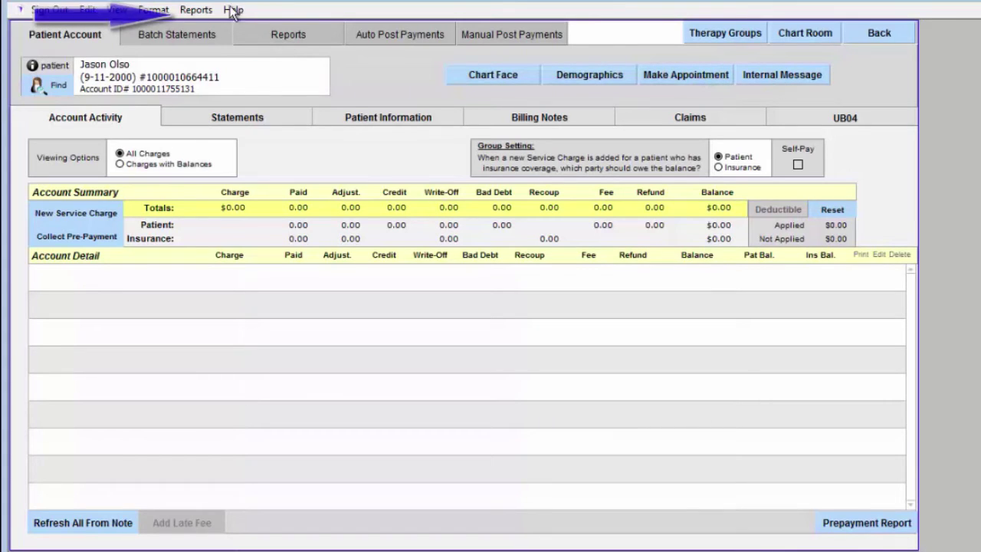
pyautogui.click(196, 9)
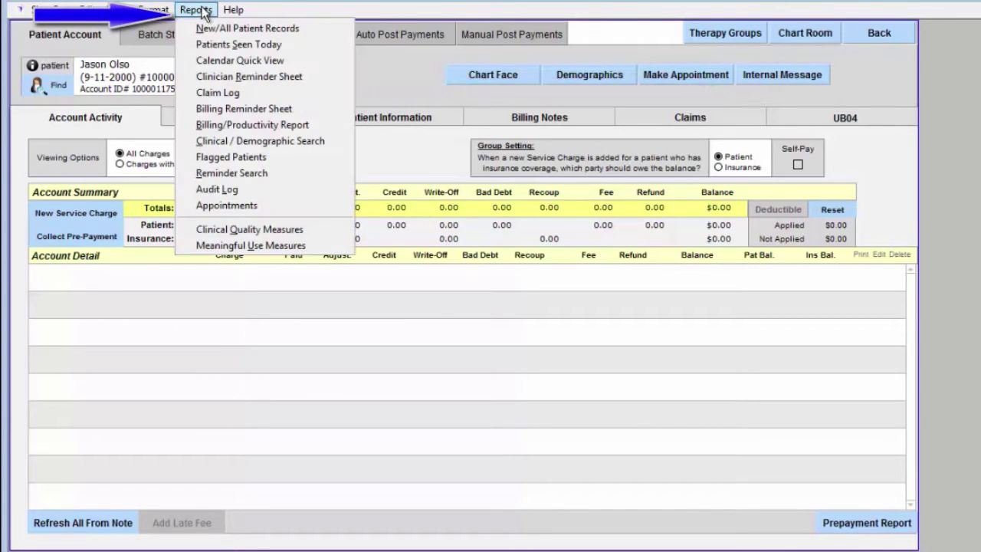
pyautogui.click(254, 108)
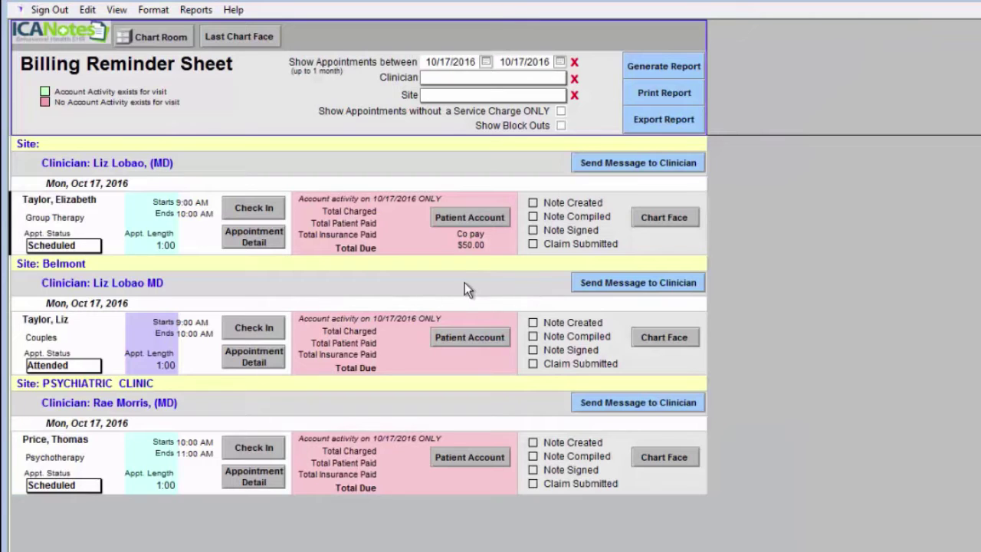
pyautogui.click(636, 164)
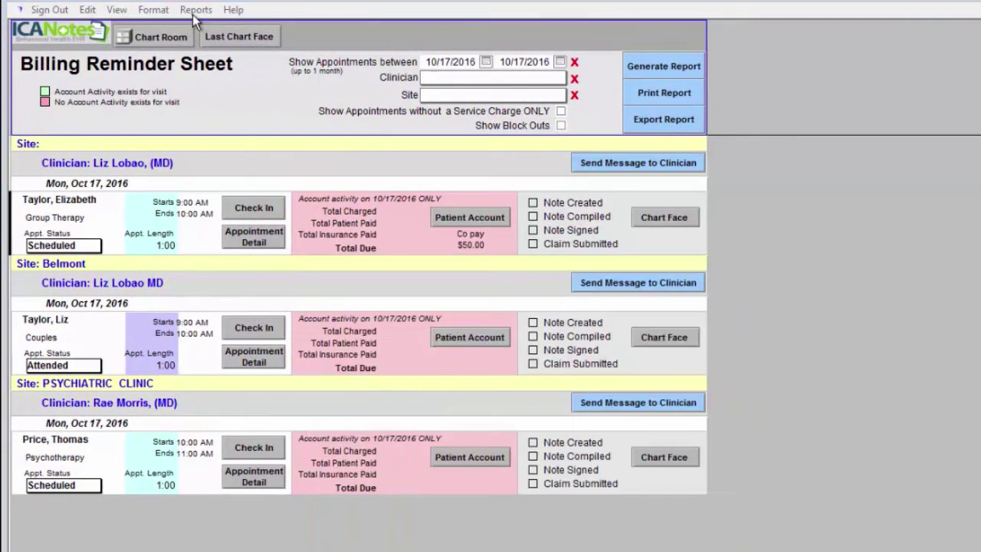
# Open the Clinician Reminder Sheet report
pyautogui.click(196, 10)
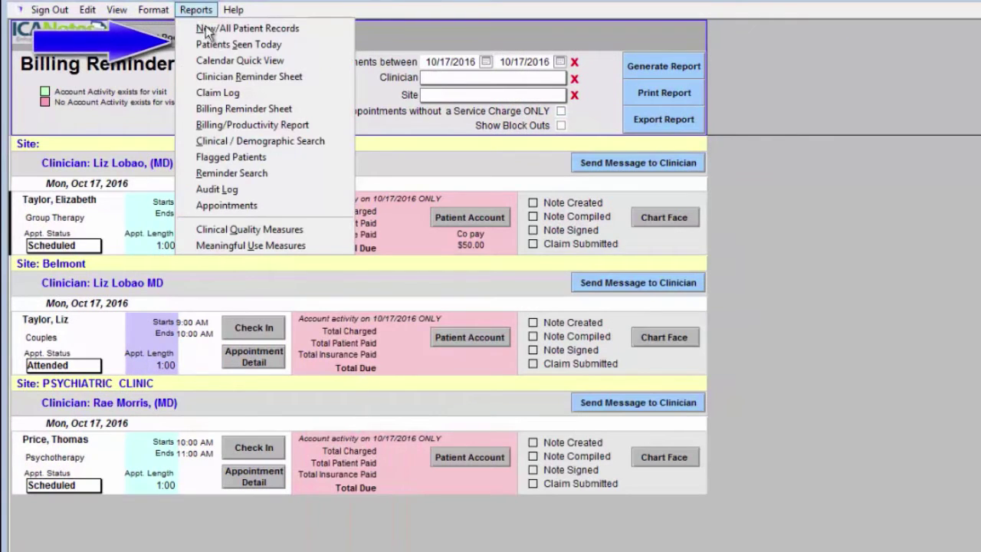
pyautogui.click(235, 75)
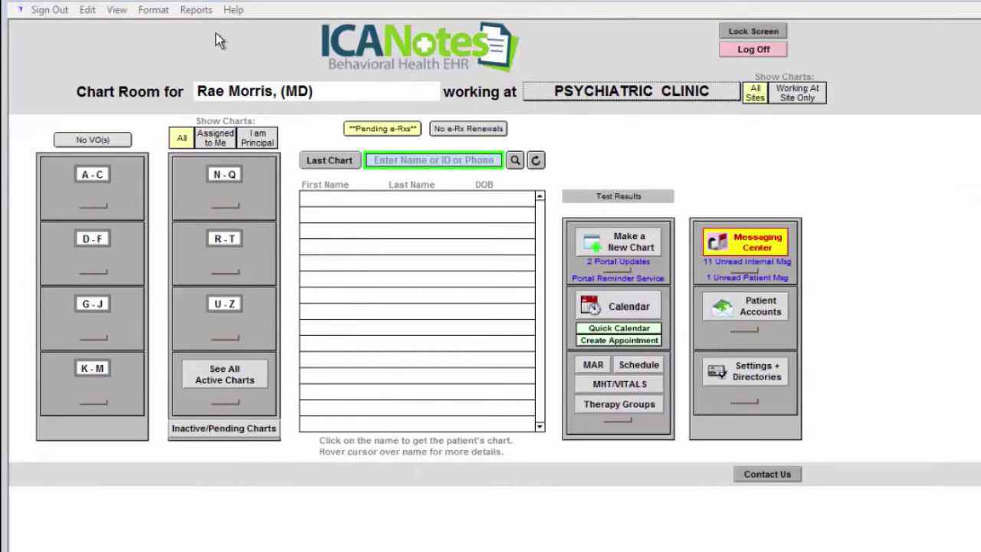
# Run a Clinical / Demographic Search for the physician's active patients and create a new message containing the patient list
pyautogui.click(203, 11)
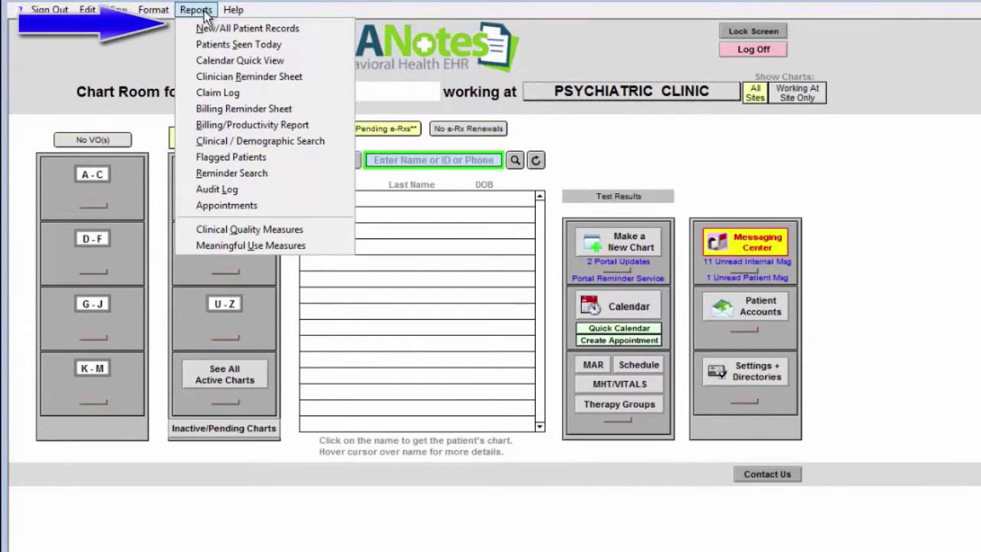
pyautogui.click(280, 145)
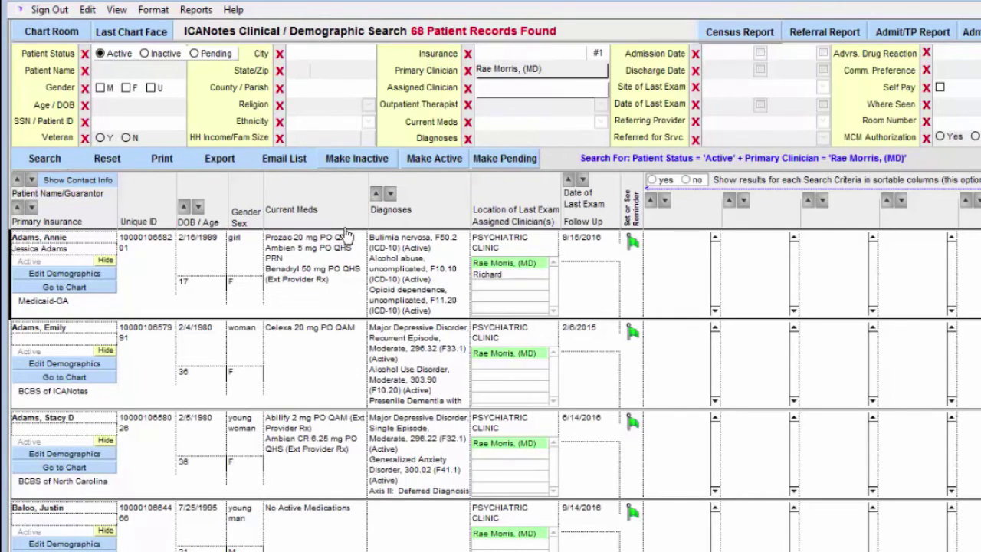
pyautogui.scroll(-10, 347, 235)
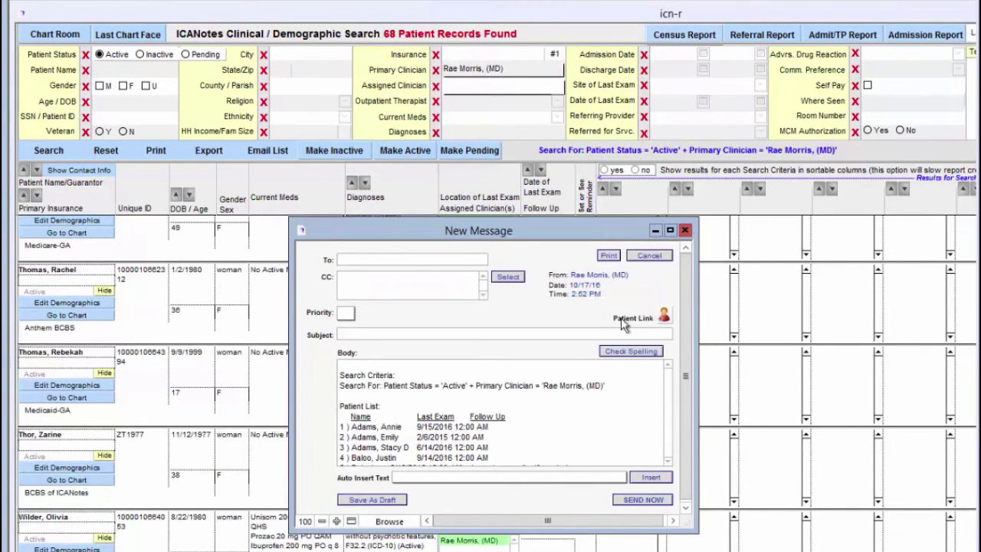
# Search the patients for linking and link the first patient on the list to the new message
pyautogui.click(664, 316)
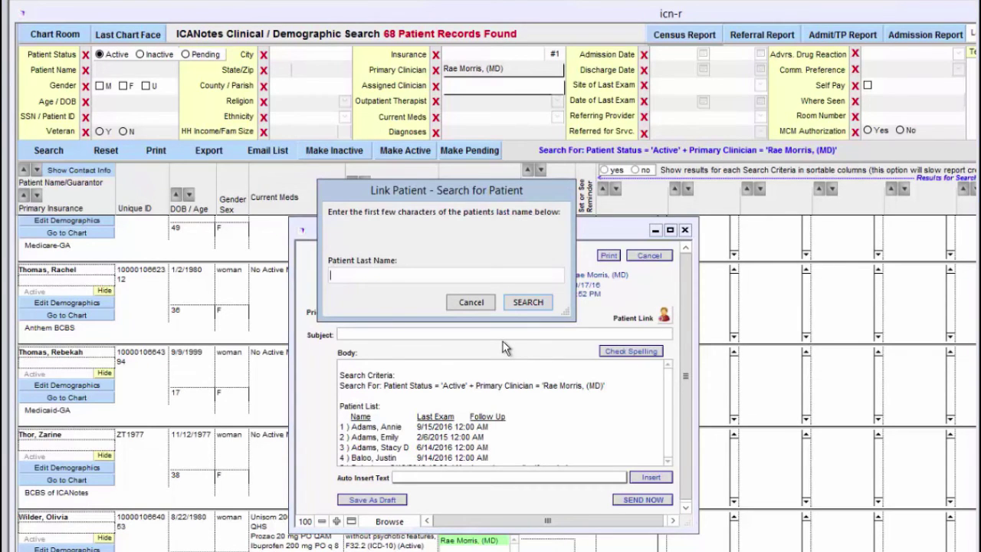
pyautogui.press('Return')
pyautogui.click(673, 249)
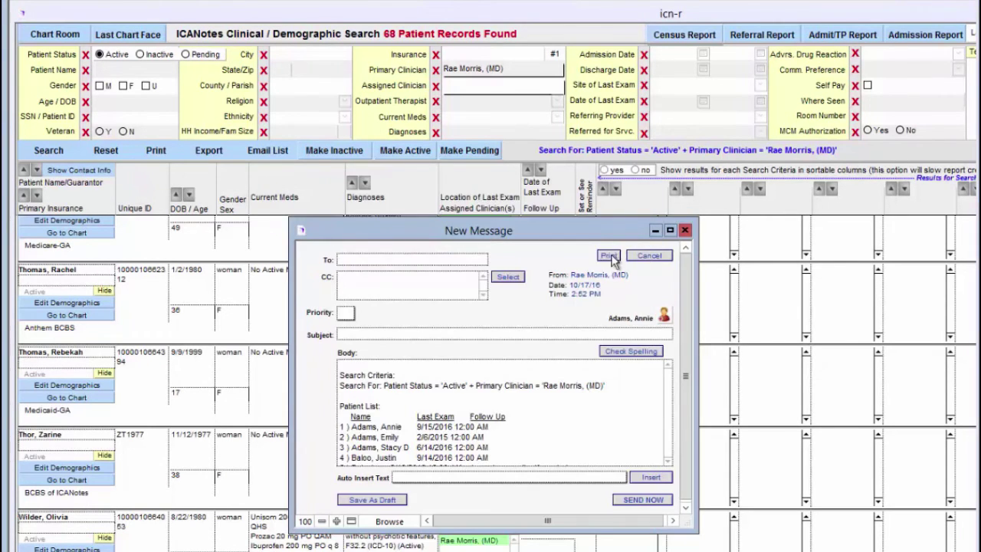